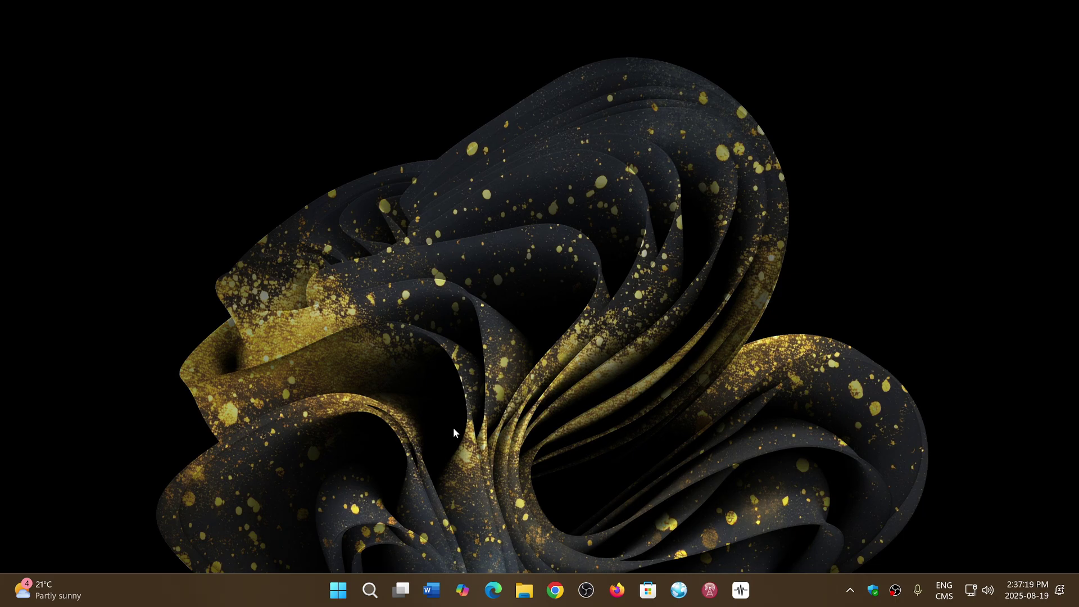
- Launch Settings from Start and go to Windows Update's Advanced options page
{"action": "left_click", "coordinate": [338, 591]}
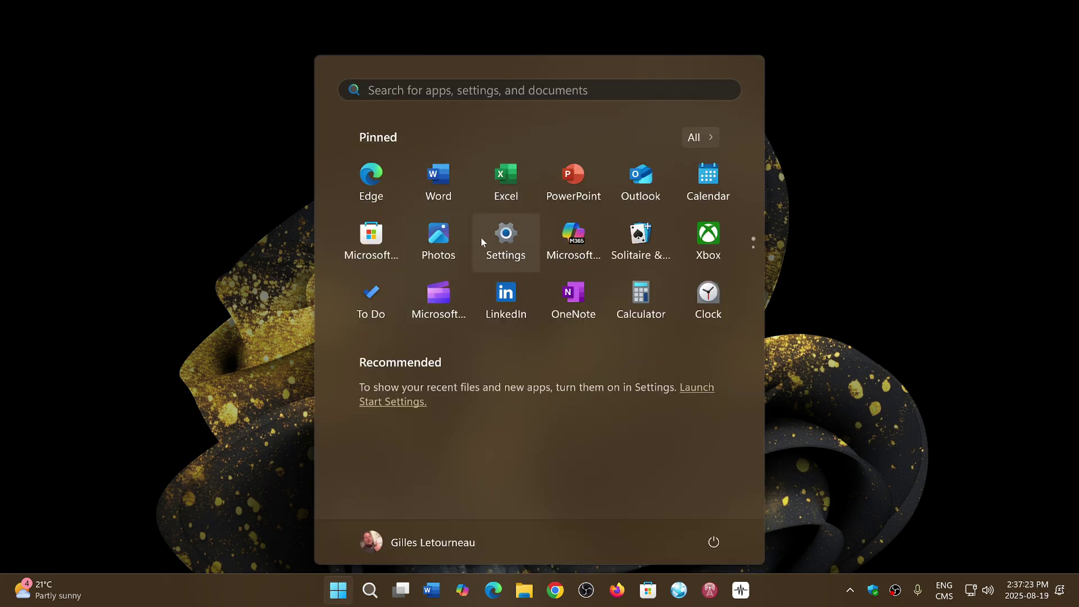
{"action": "left_click", "coordinate": [510, 236]}
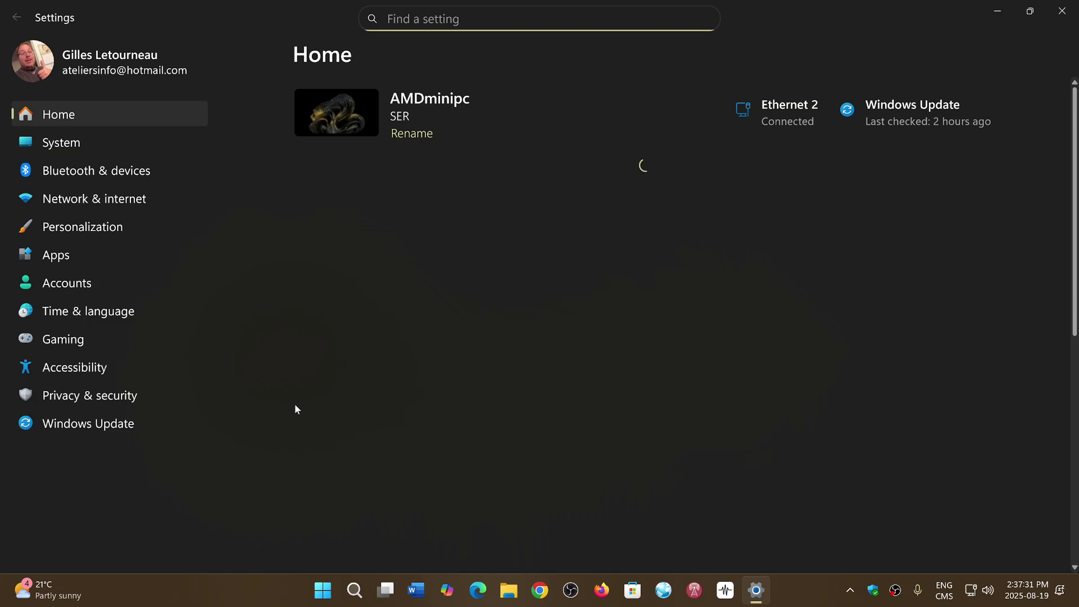
{"action": "left_click", "coordinate": [107, 423]}
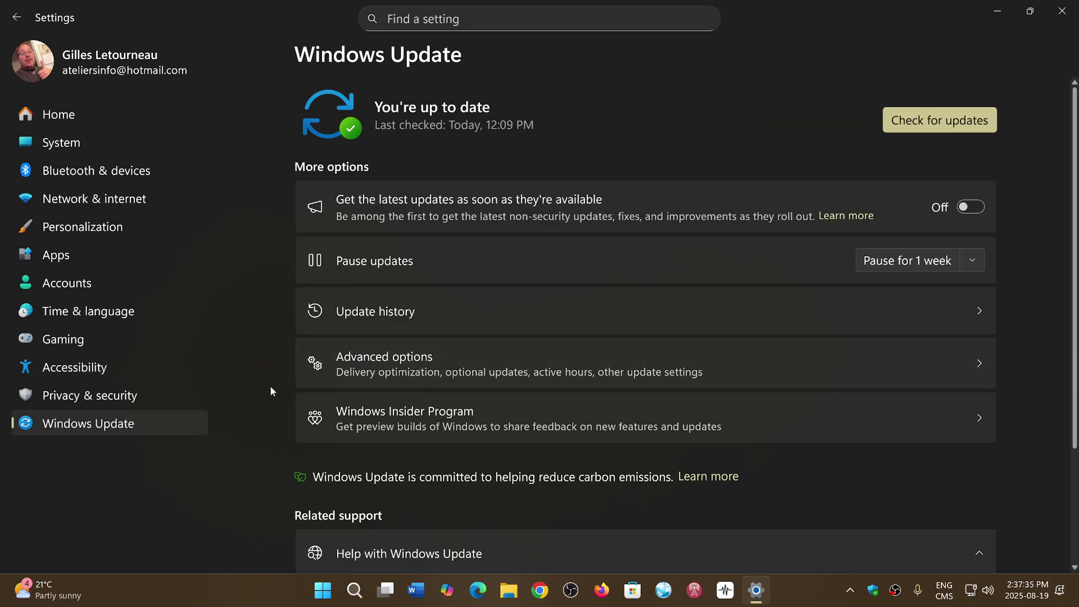
{"action": "left_click", "coordinate": [524, 367]}
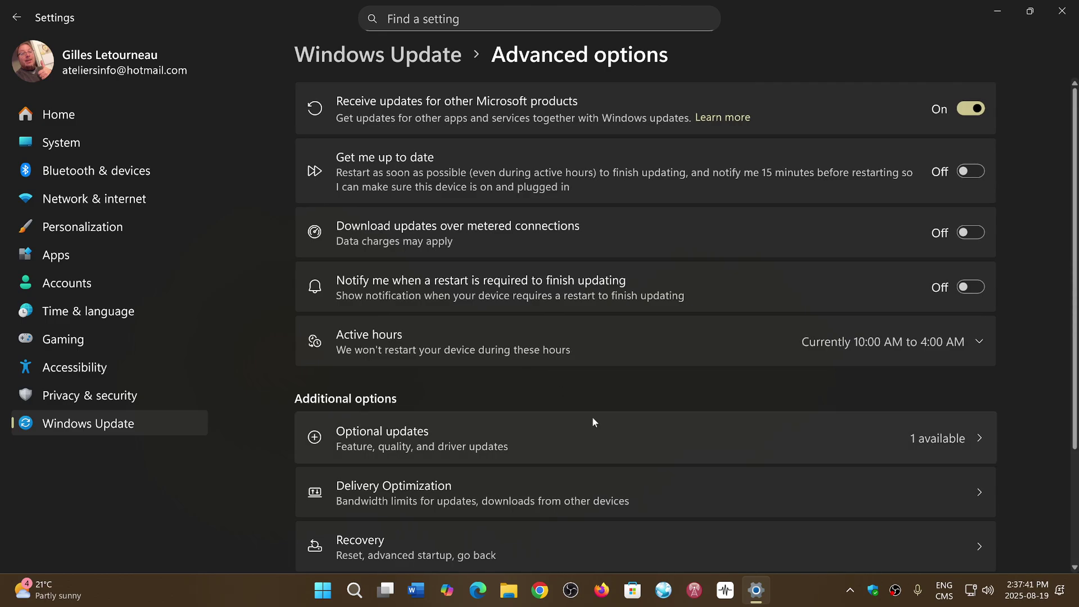
- Open the Recovery entry listed under Additional options
{"action": "left_click", "coordinate": [607, 548]}
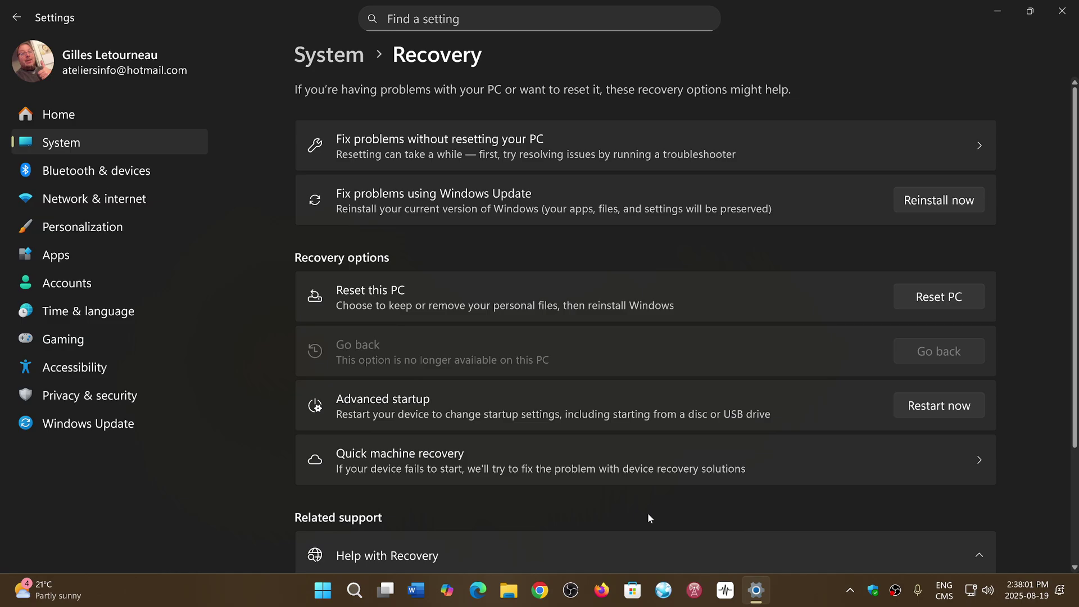
- Go back from Recovery to Windows Update's Advanced options page
{"action": "left_click", "coordinate": [17, 17]}
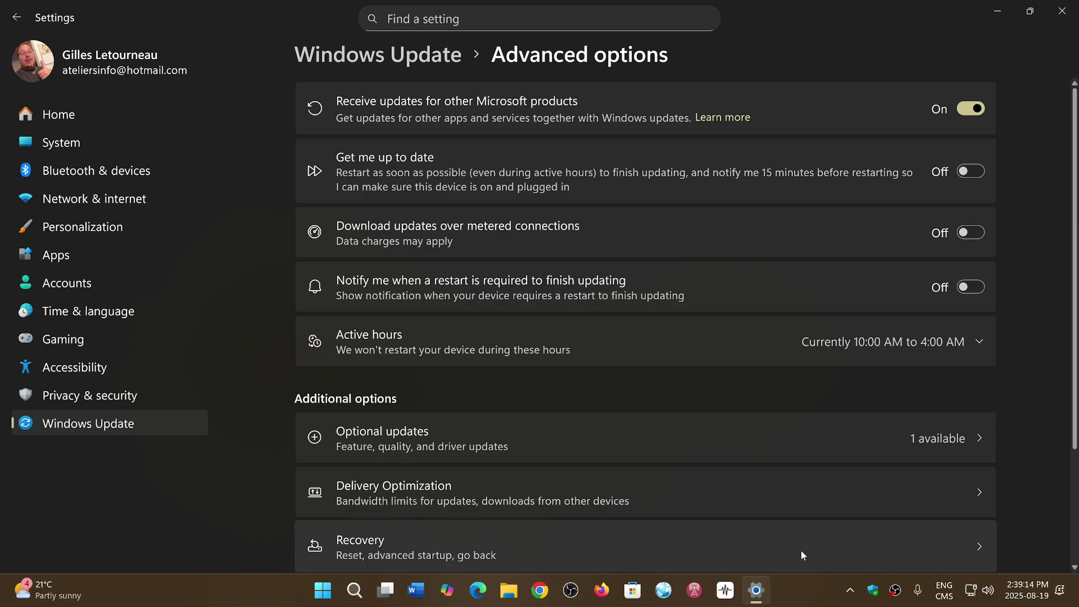
- Close the Settings window, leaving an empty desktop
{"action": "left_click", "coordinate": [1062, 11]}
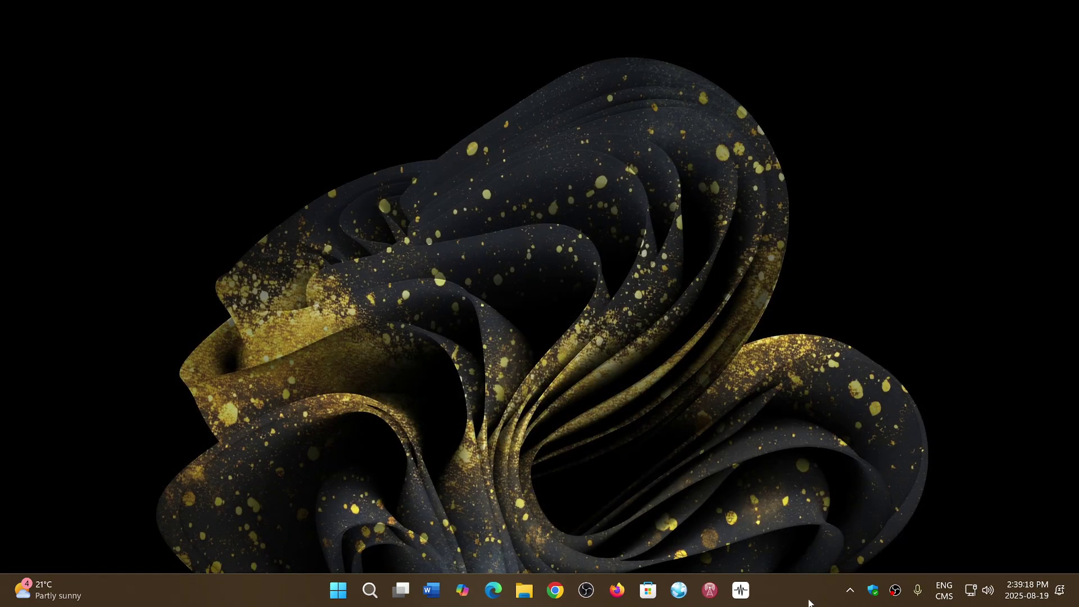